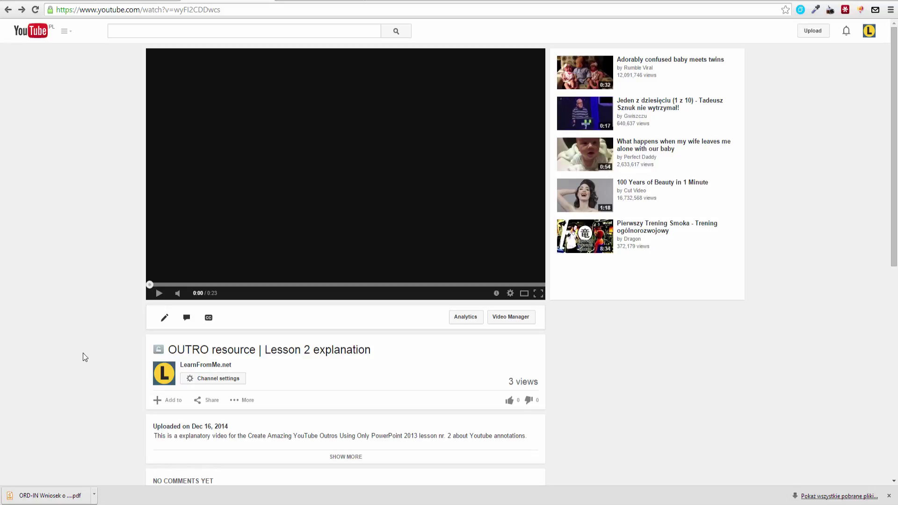
- Preview the outro video around the SAMPLE boxes, then return playback to 0:04
click(244, 286)
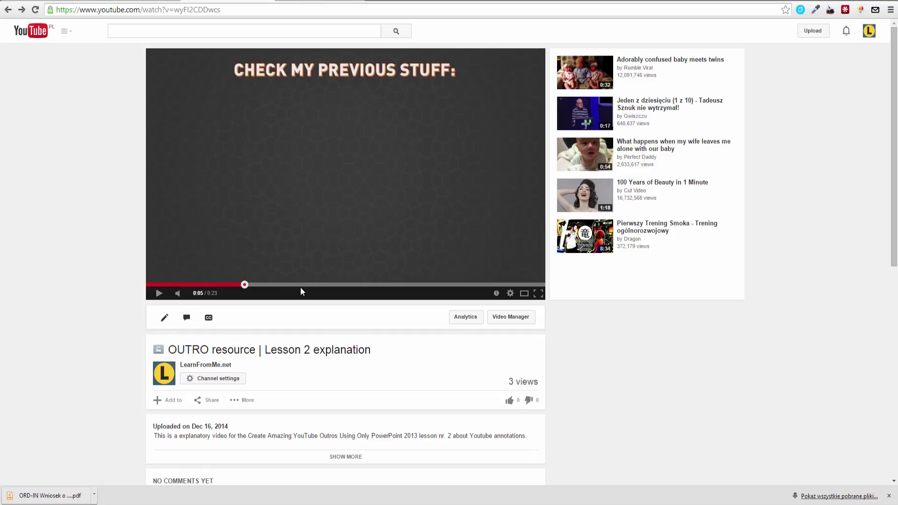
click(355, 285)
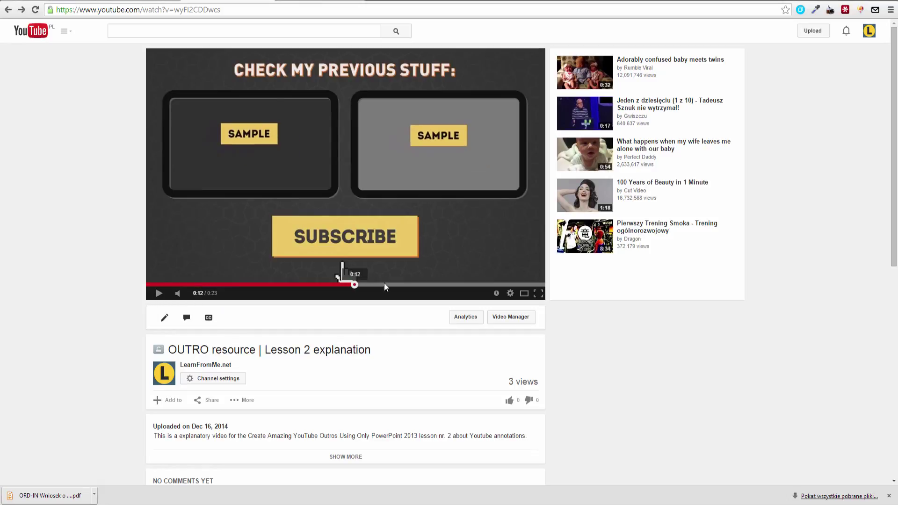
click(397, 285)
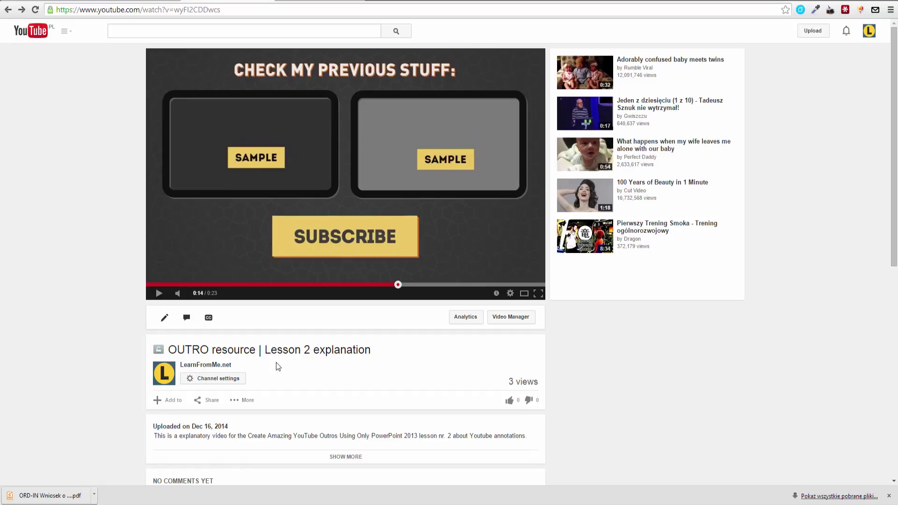
key(Left)
key(Left)
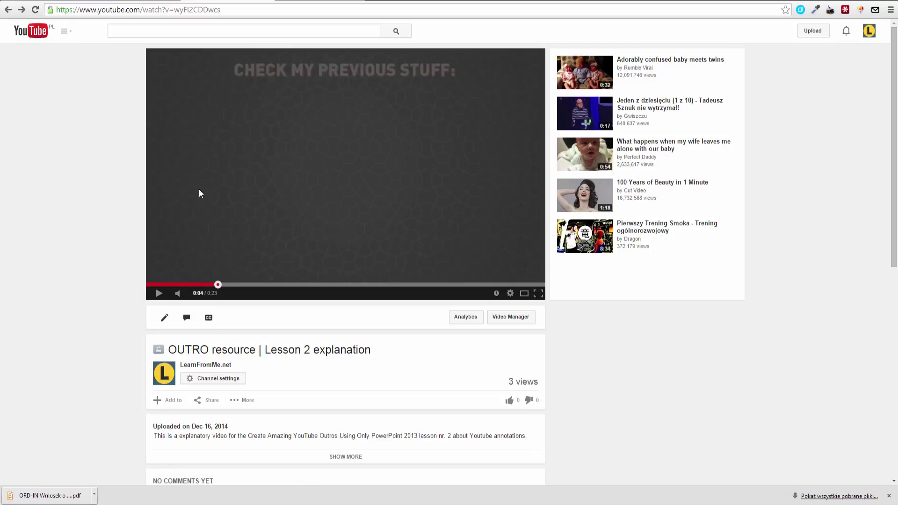
- In the annotations editor, delete the existing 0:08.5–0:11.5 Spotlight annotation
click(187, 319)
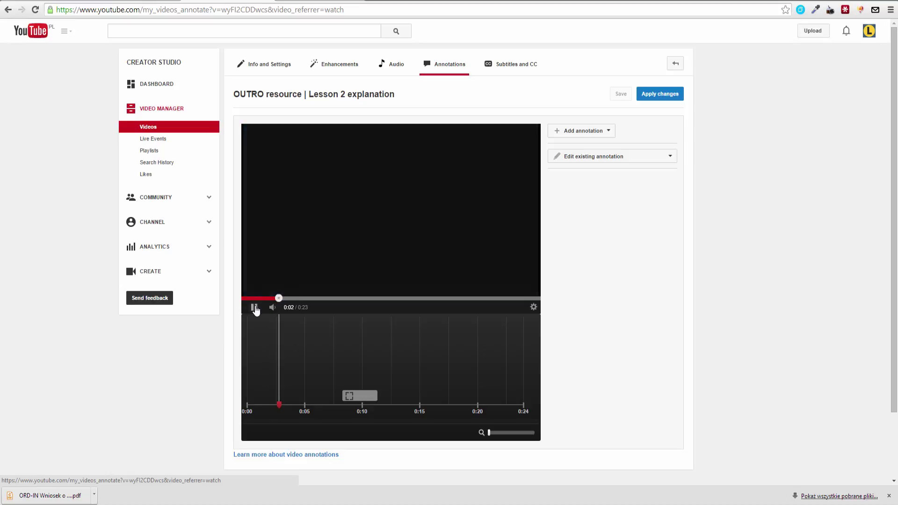
click(361, 395)
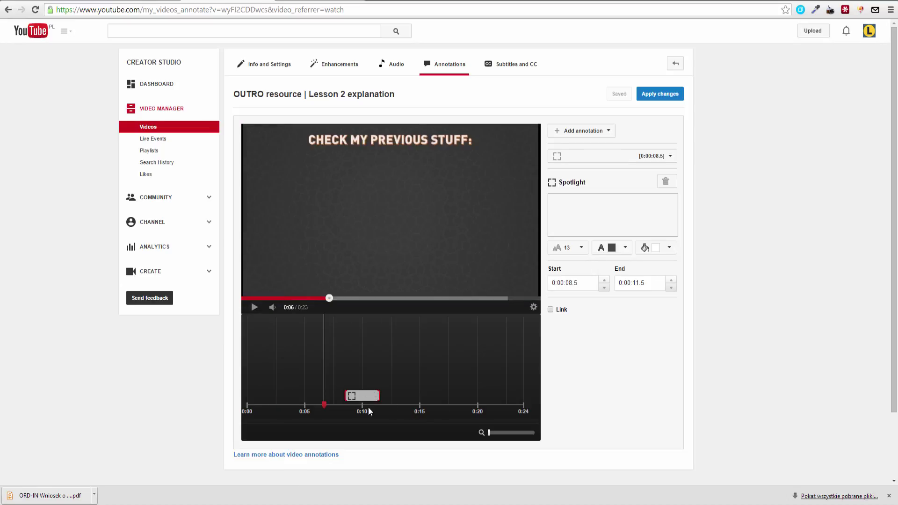
click(666, 182)
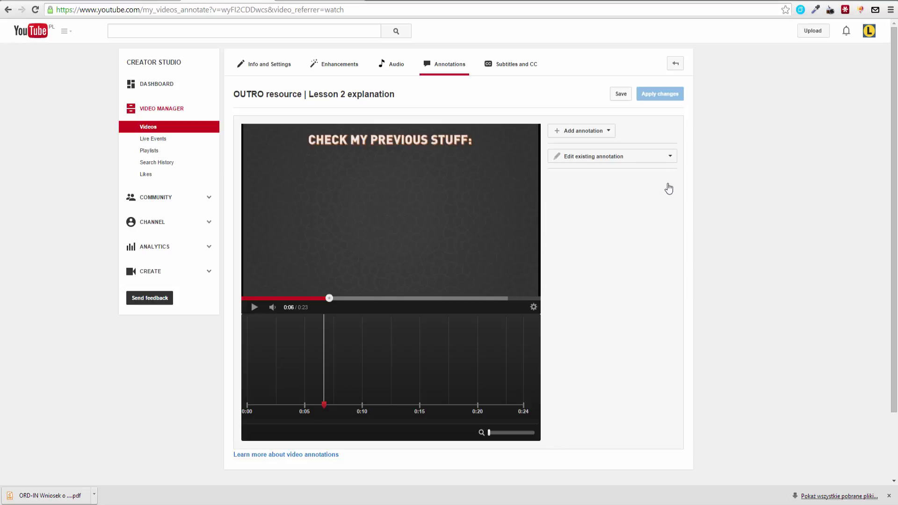
drag(328, 301, 361, 299)
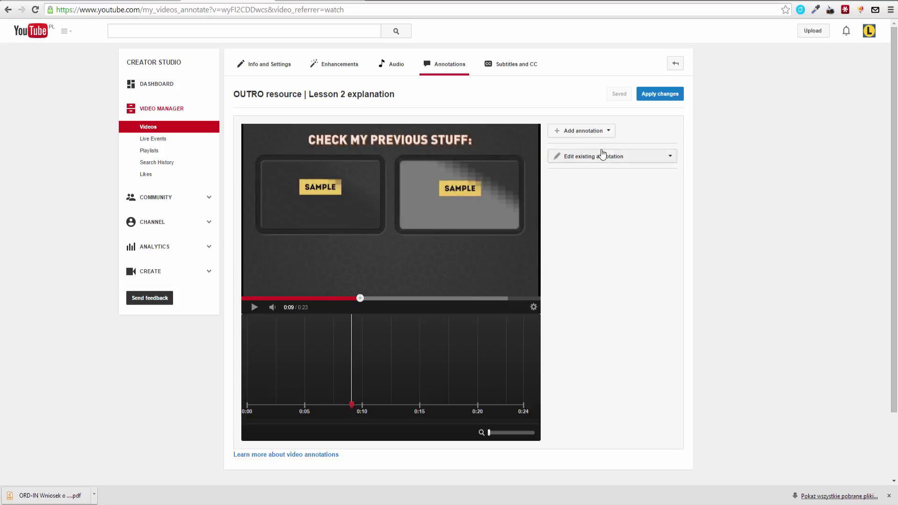
- Add a Spotlight annotation, then move and resize it to frame the left SAMPLE box
click(608, 132)
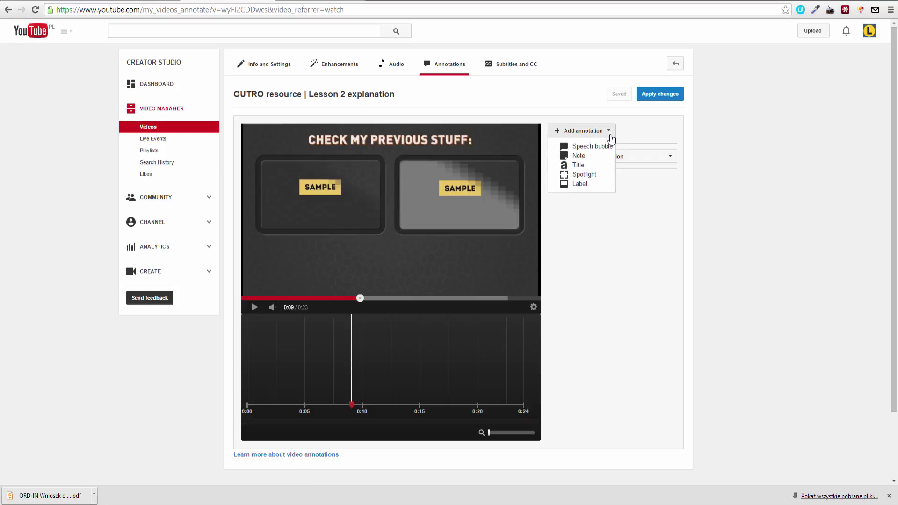
click(588, 175)
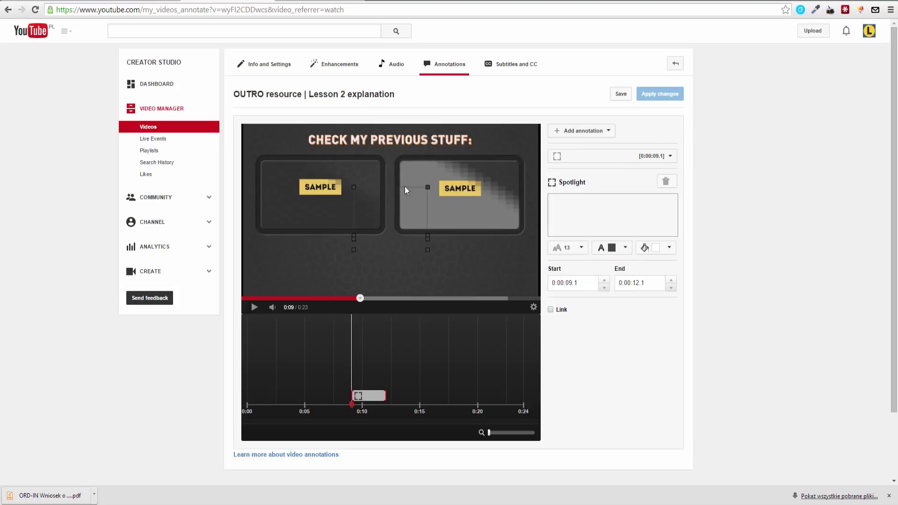
drag(383, 192, 313, 158)
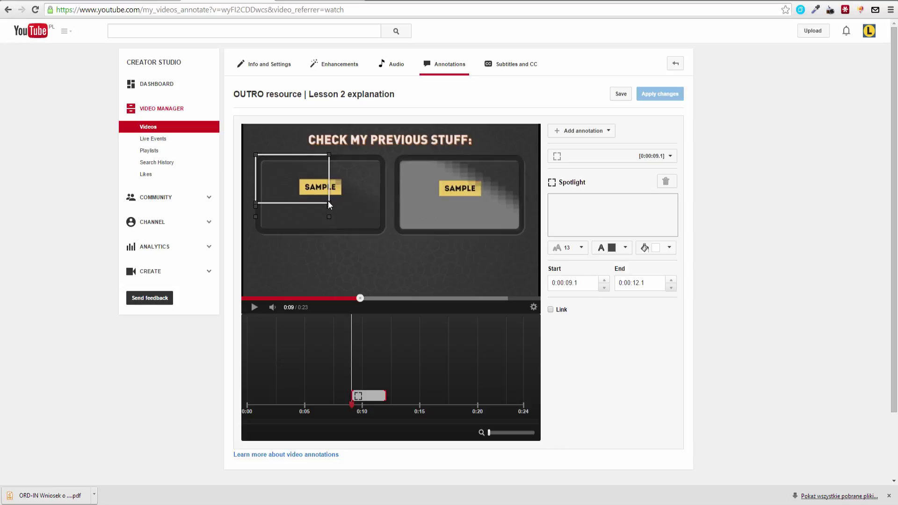
drag(327, 200, 387, 236)
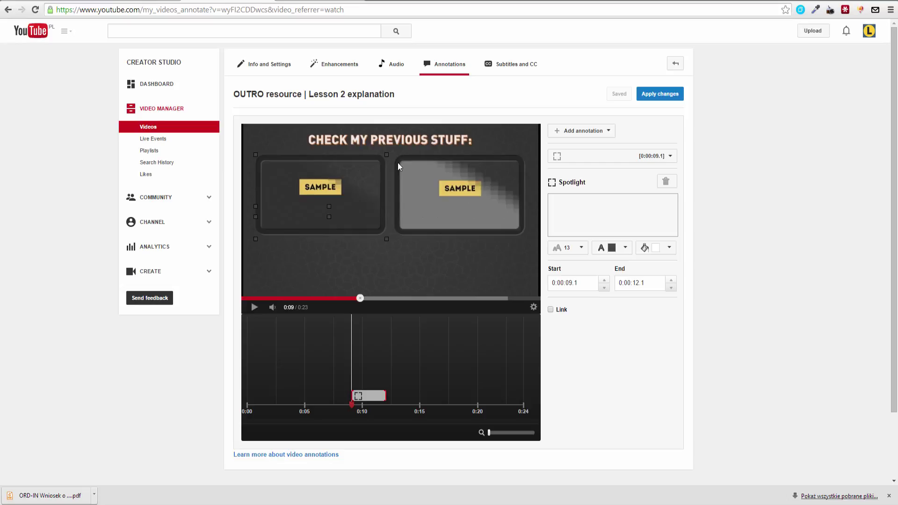
- Check the spotlight at 0:13, then stretch its timeline clip to end at 0:23.0
click(418, 298)
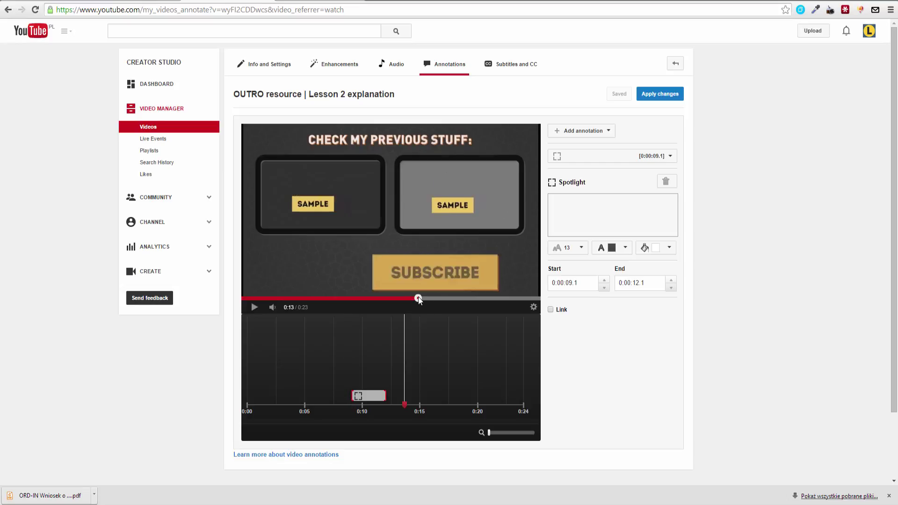
click(293, 266)
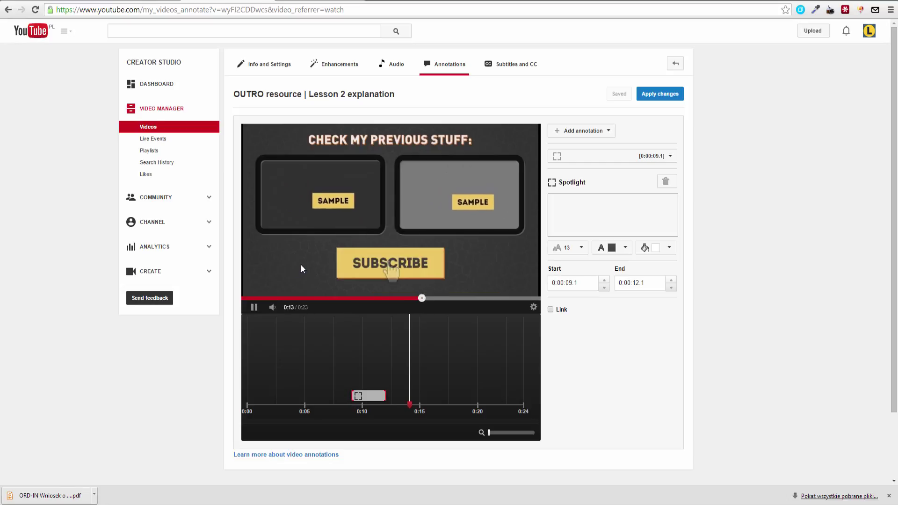
click(337, 256)
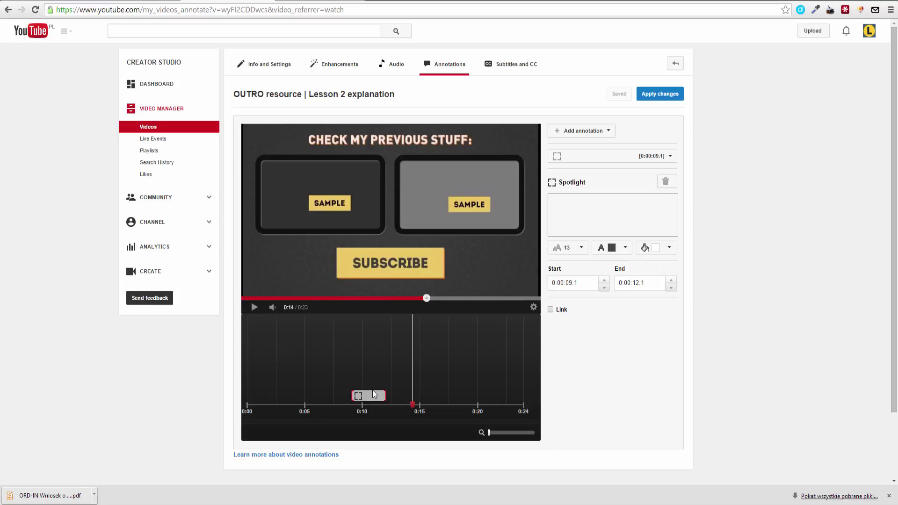
drag(386, 398, 523, 399)
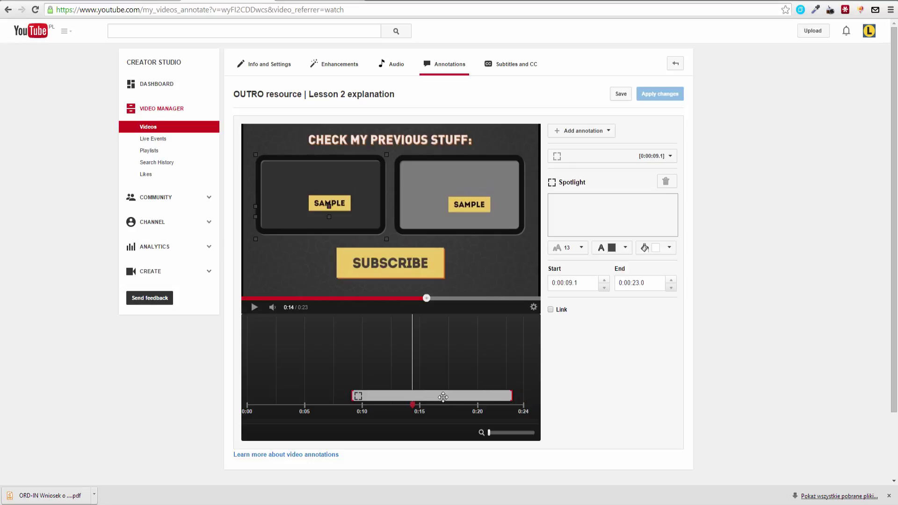
mouse_move(524, 397)
mouse_down()
mouse_move(380, 395)
mouse_move(512, 397)
mouse_up()
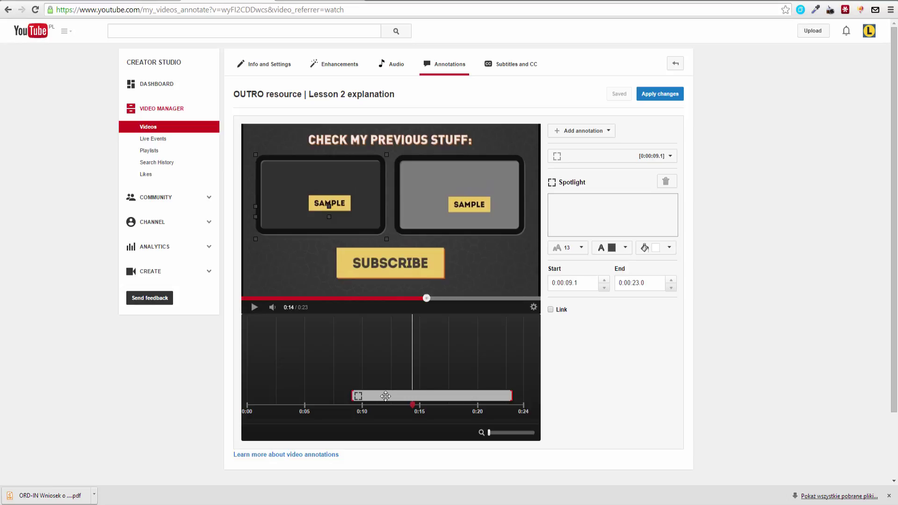
- Enable a link on the Spotlight and view the link types, leaving it set to Video
click(551, 311)
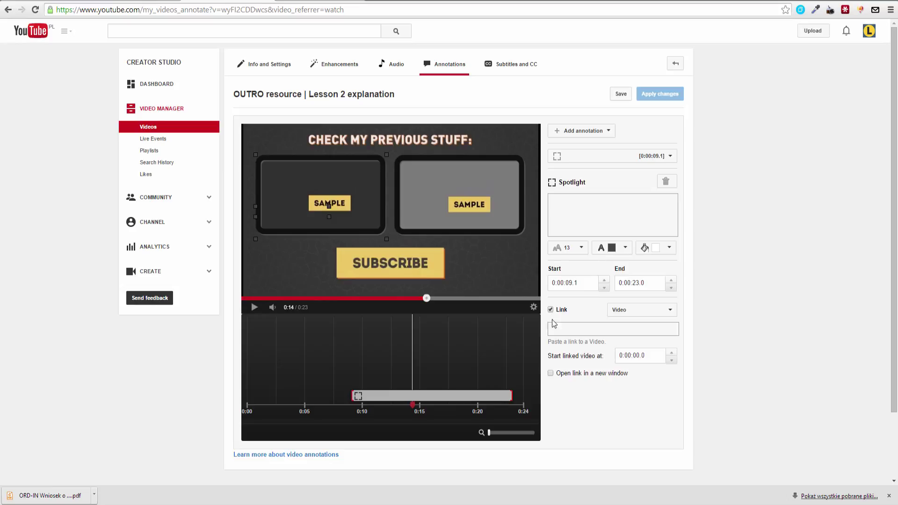
click(576, 329)
click(653, 312)
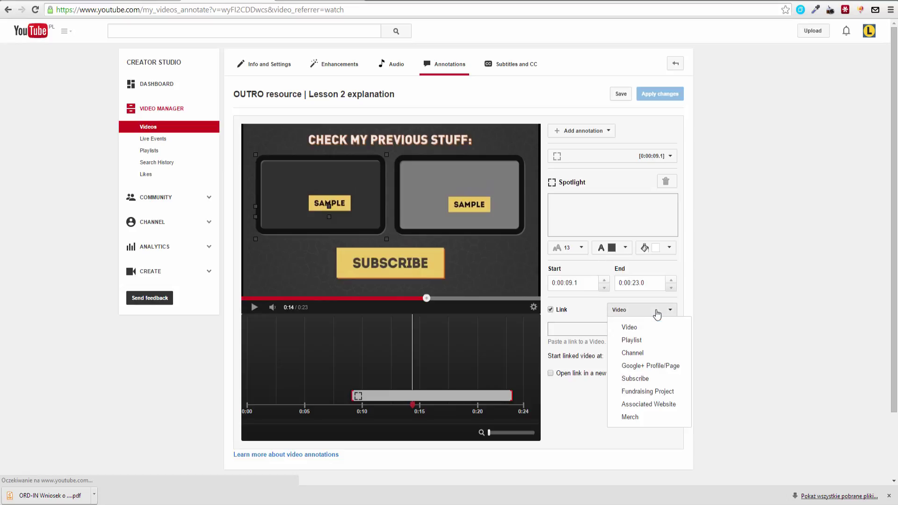
click(651, 310)
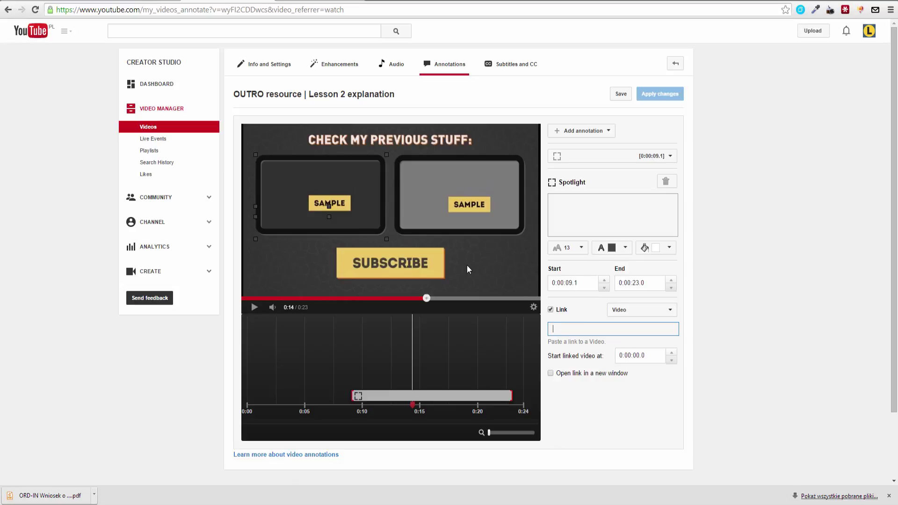
click(631, 311)
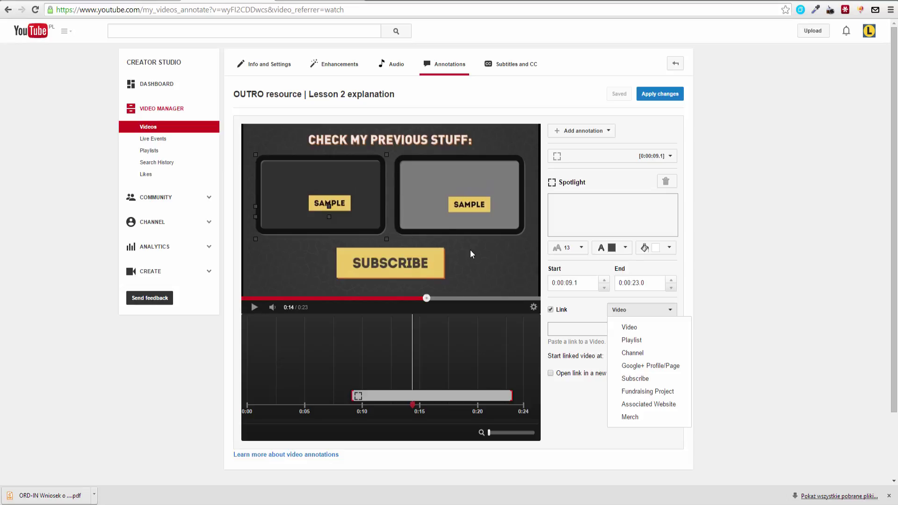
- Stretch the spotlight box slightly lower and preview it, pausing at 0:15
drag(328, 216, 341, 237)
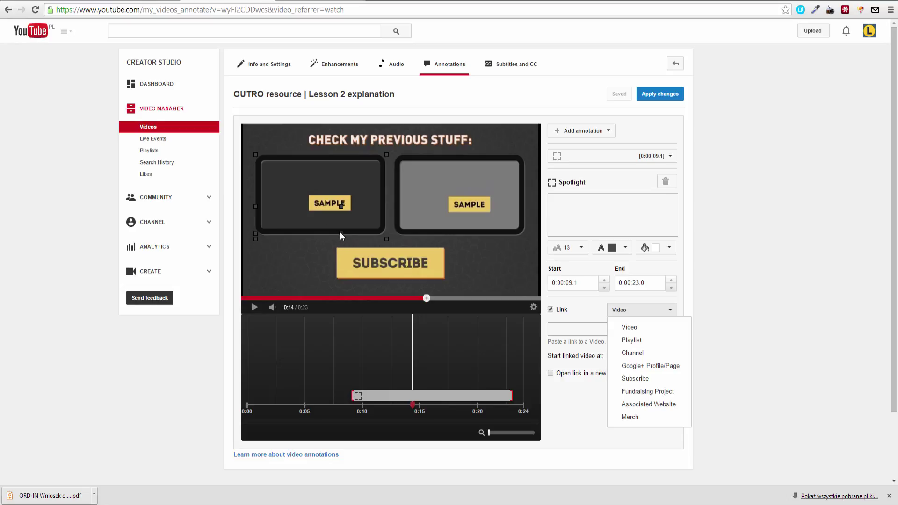
click(316, 210)
click(263, 201)
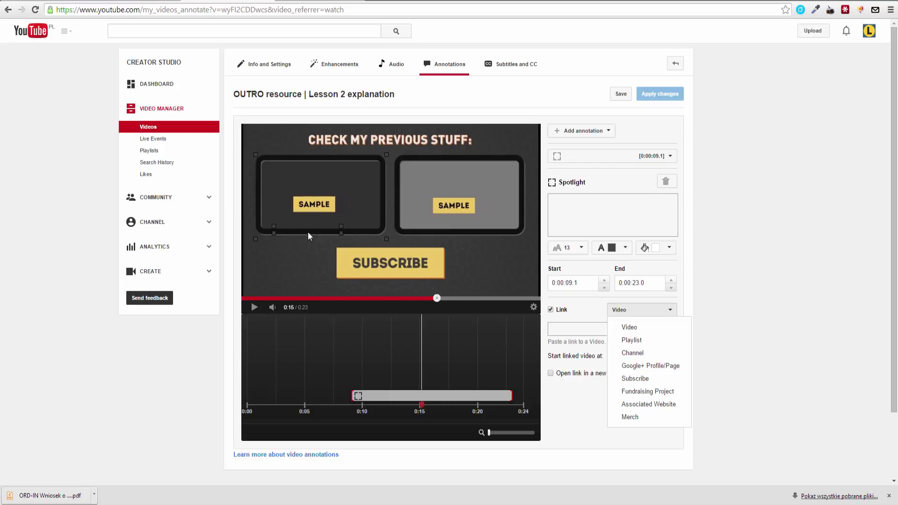
- Move the spotlight's text area lower and label it 'Write something inside here'
drag(307, 231, 318, 242)
click(574, 196)
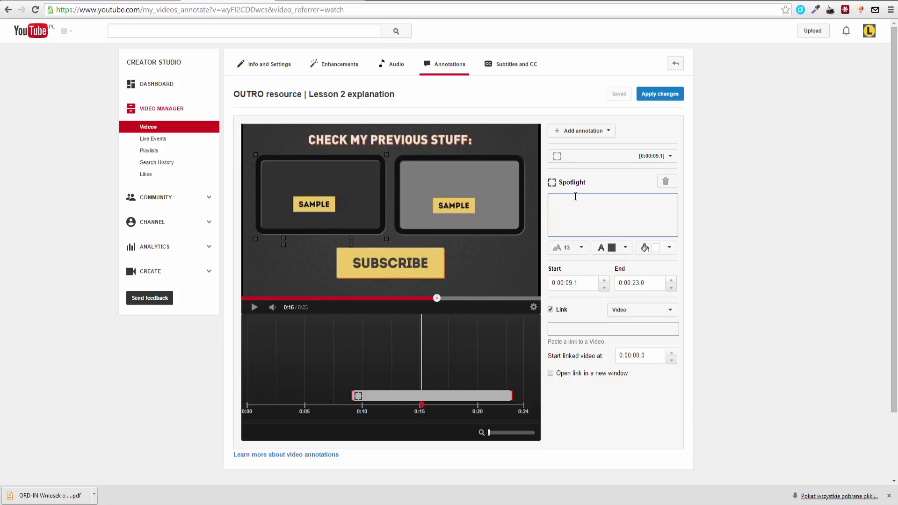
text(Write something in)
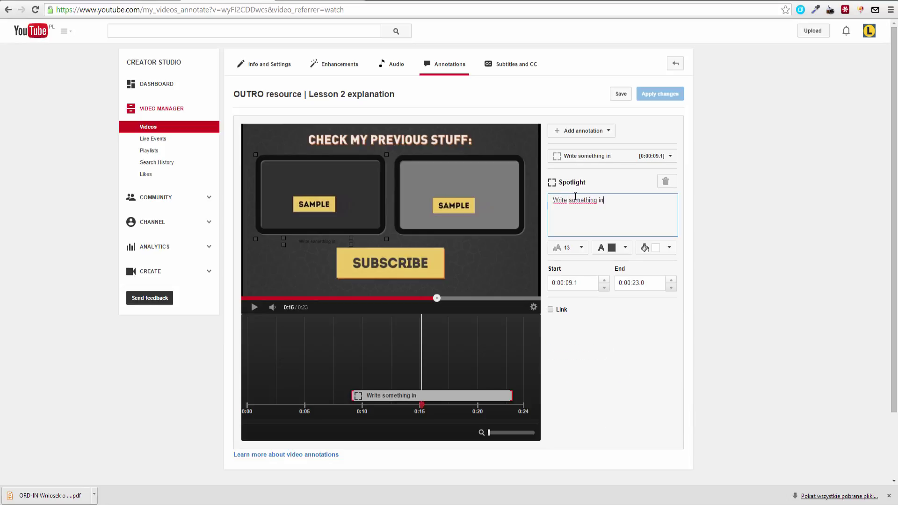
text(side here)
click(590, 257)
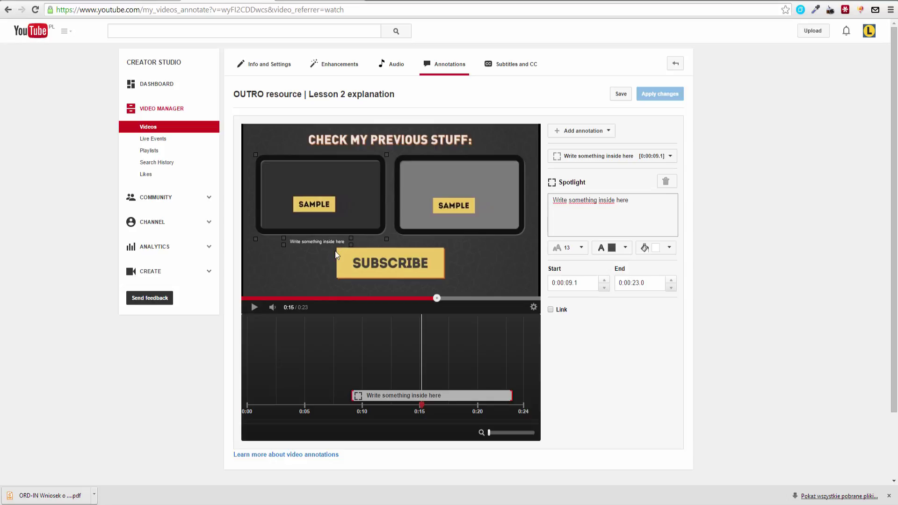
click(332, 262)
click(333, 208)
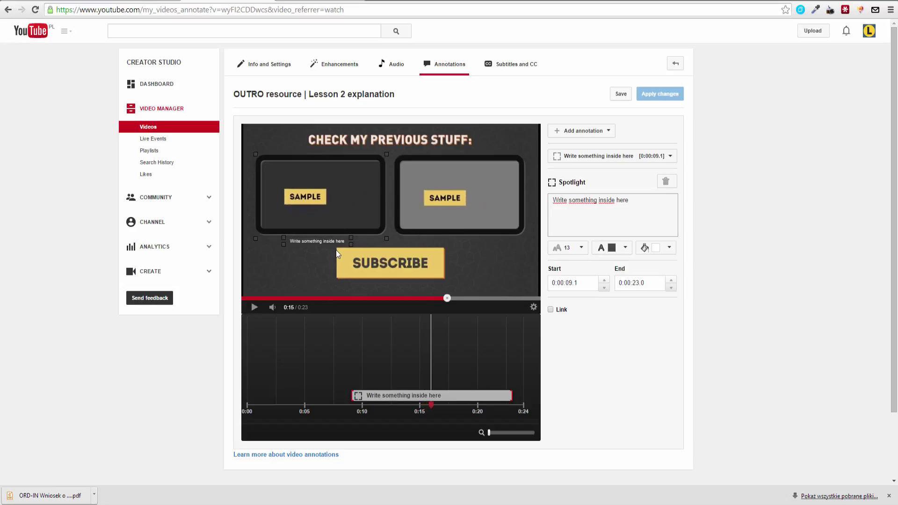